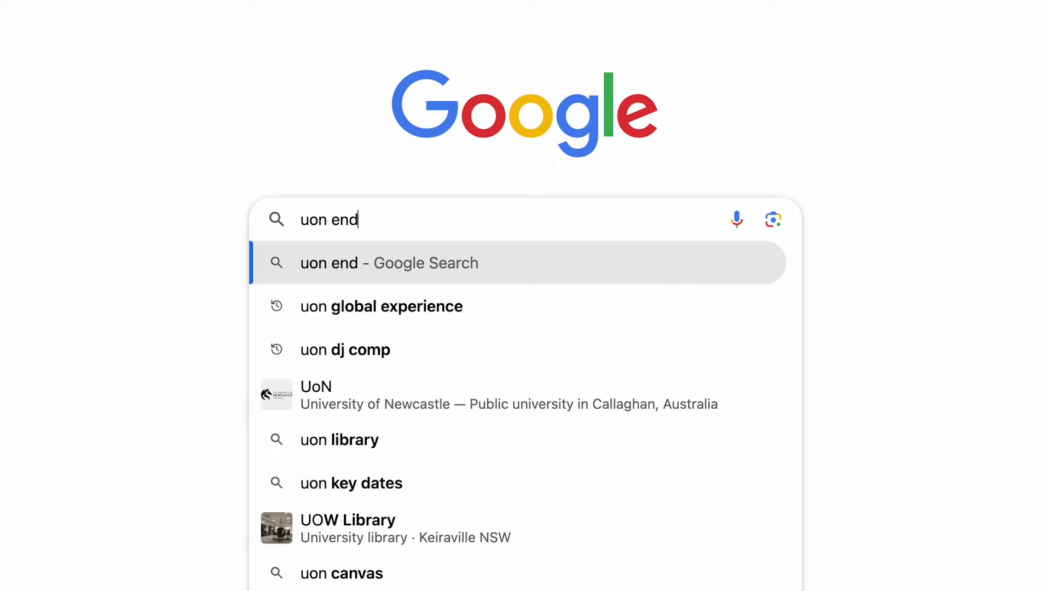
text(note)
Search Google for 'uon endnote' and open the 'EndNote 21: Getting started - LibGuides' result.
key(Return)
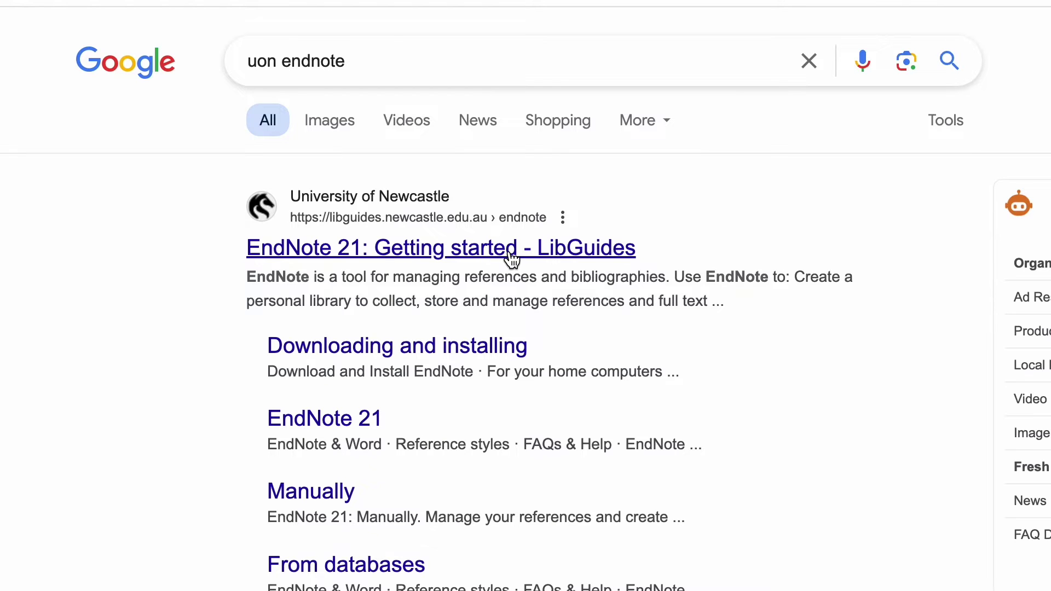
click(511, 258)
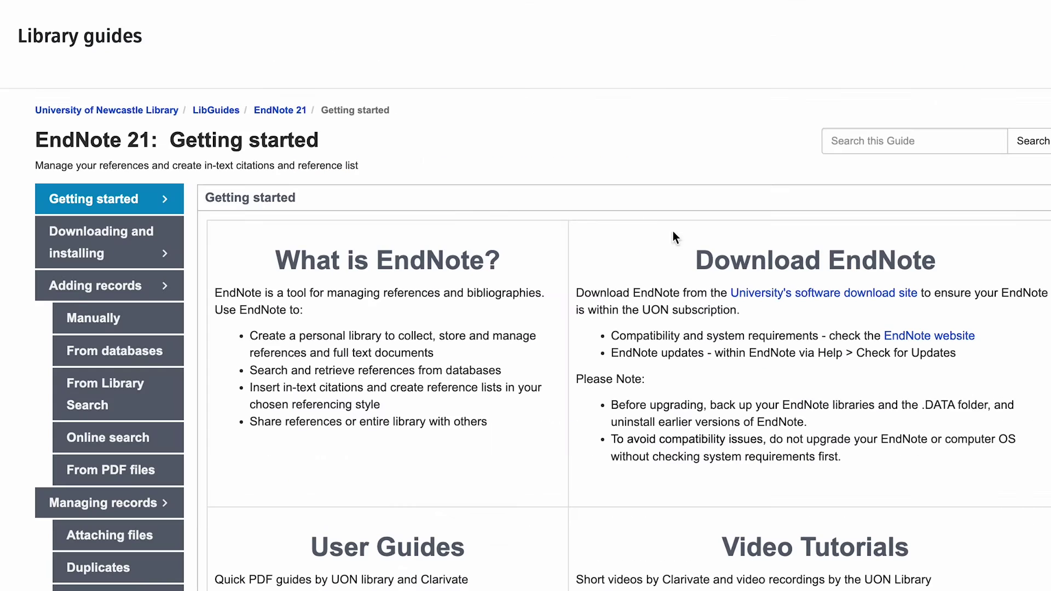
Go to the university's software download site and expand 'Installing EndNote on a personally-owned Mac'.
click(757, 293)
scroll(581, 383, down, 2)
scroll(581, 383, down, 1)
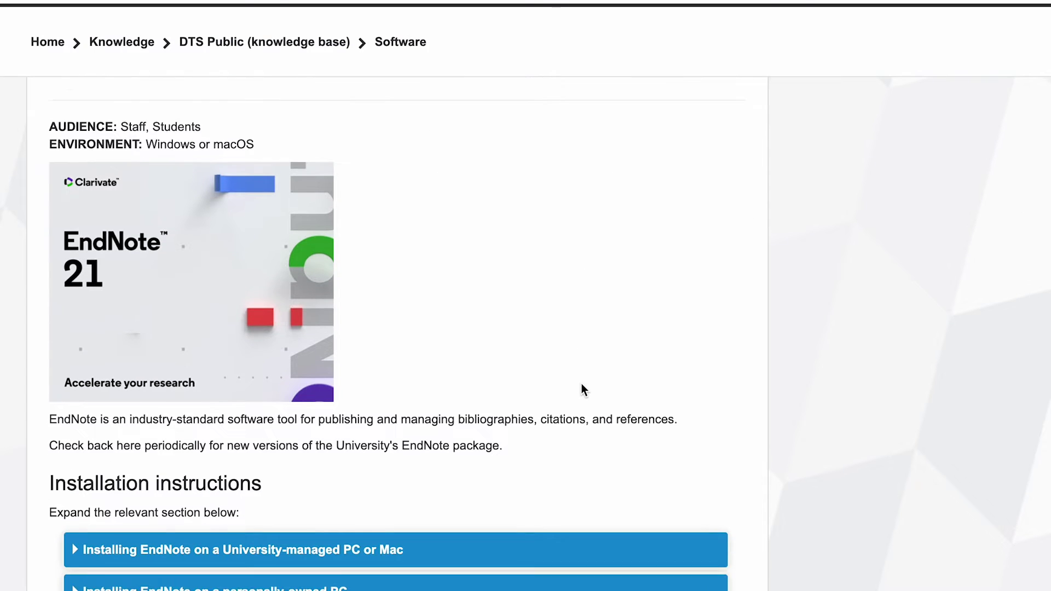
scroll(580, 384, down, 2)
scroll(575, 386, down, 2)
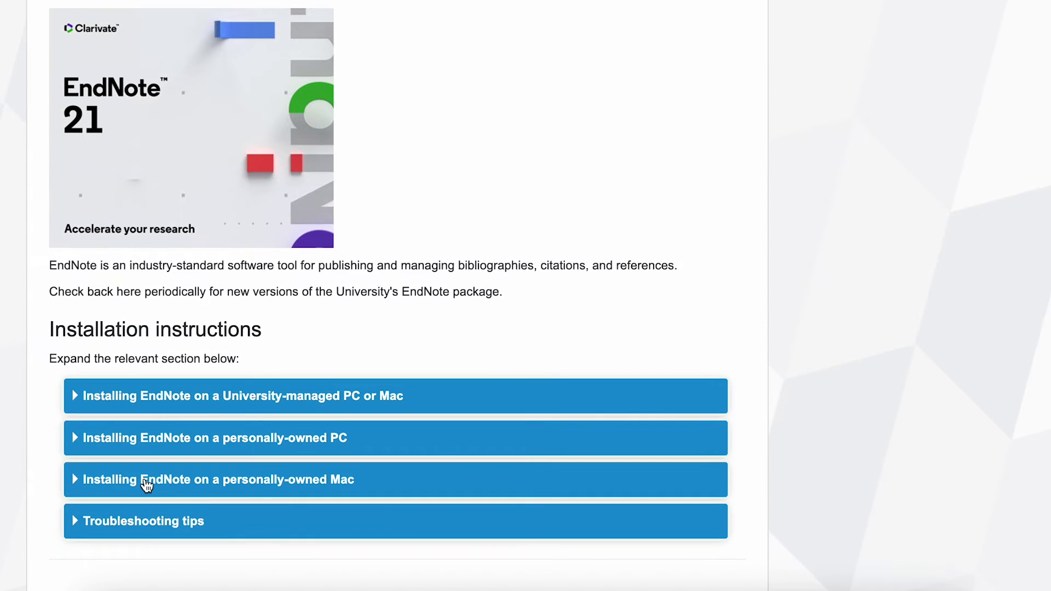
click(146, 483)
scroll(146, 483, down, 2)
scroll(145, 479, down, 2)
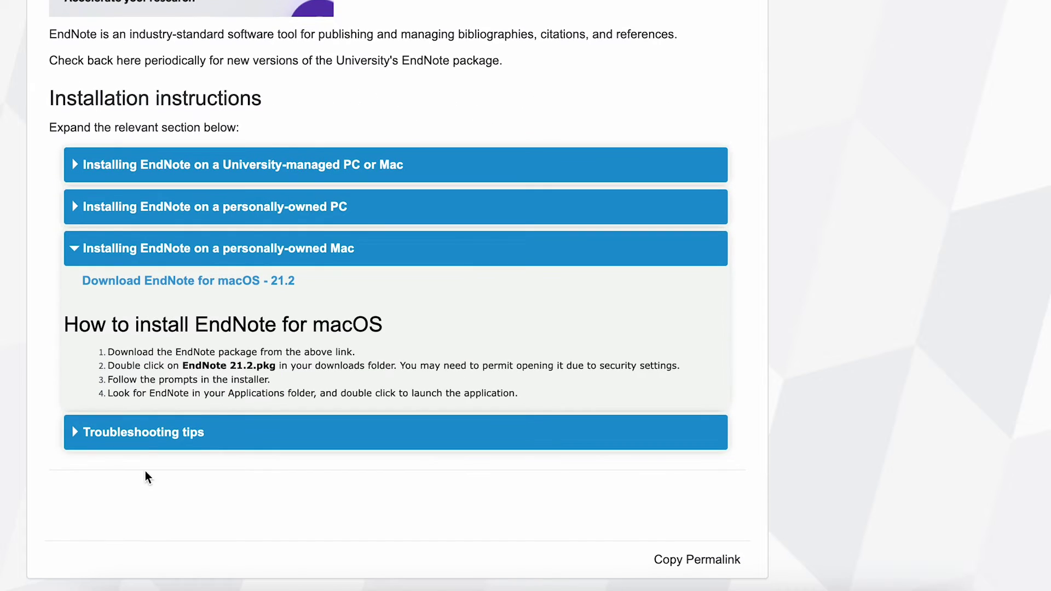
Download the EndNote for macOS 21.2 installer and open the downloaded pkg.
click(205, 282)
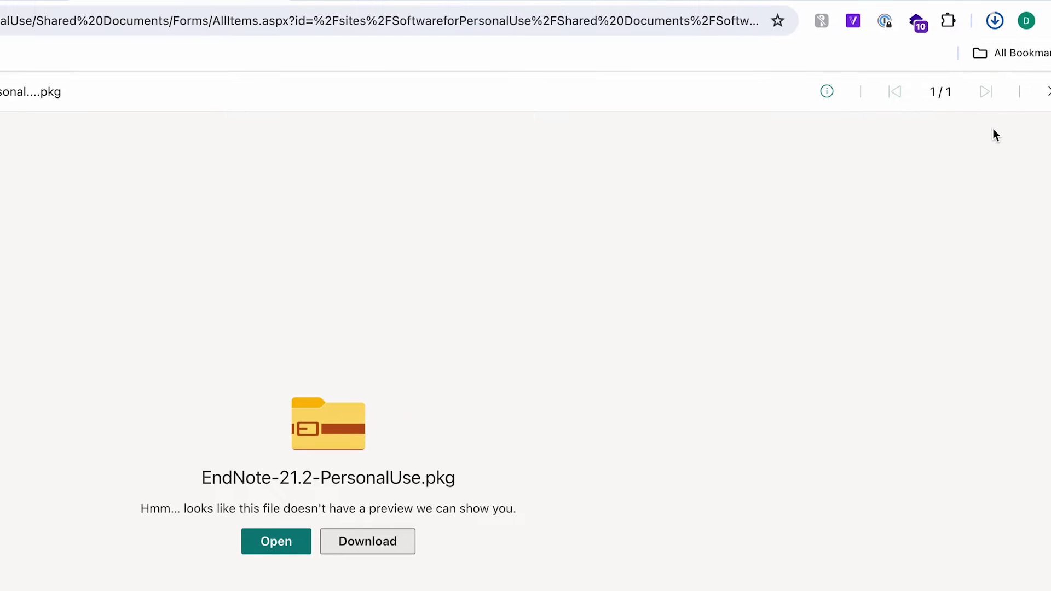
mouse_move(853, 66)
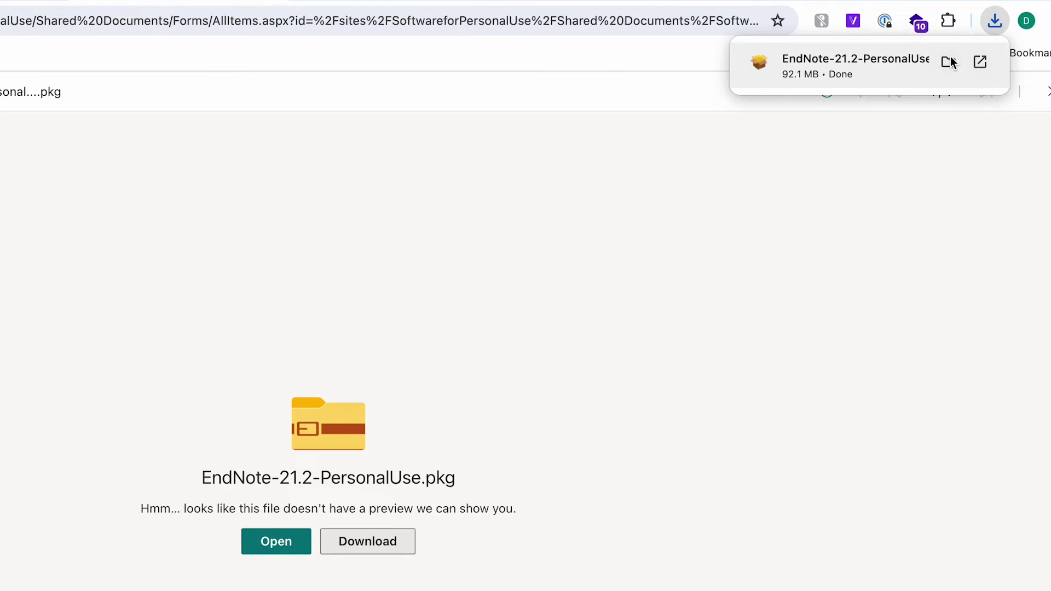
click(902, 62)
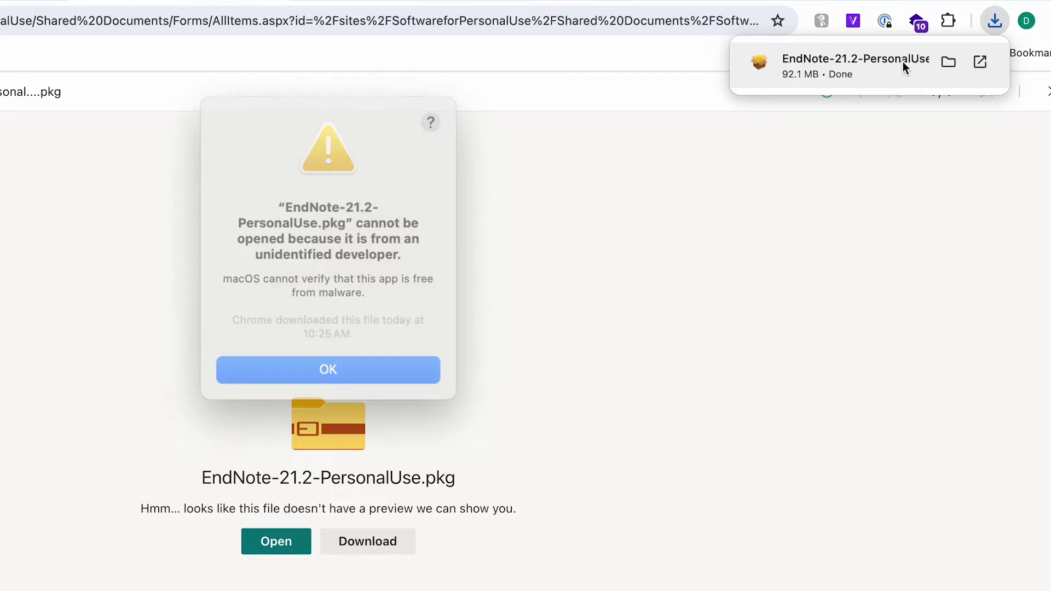
Dismiss the unidentified-developer warning and show Privacy & Security in System Settings.
click(369, 358)
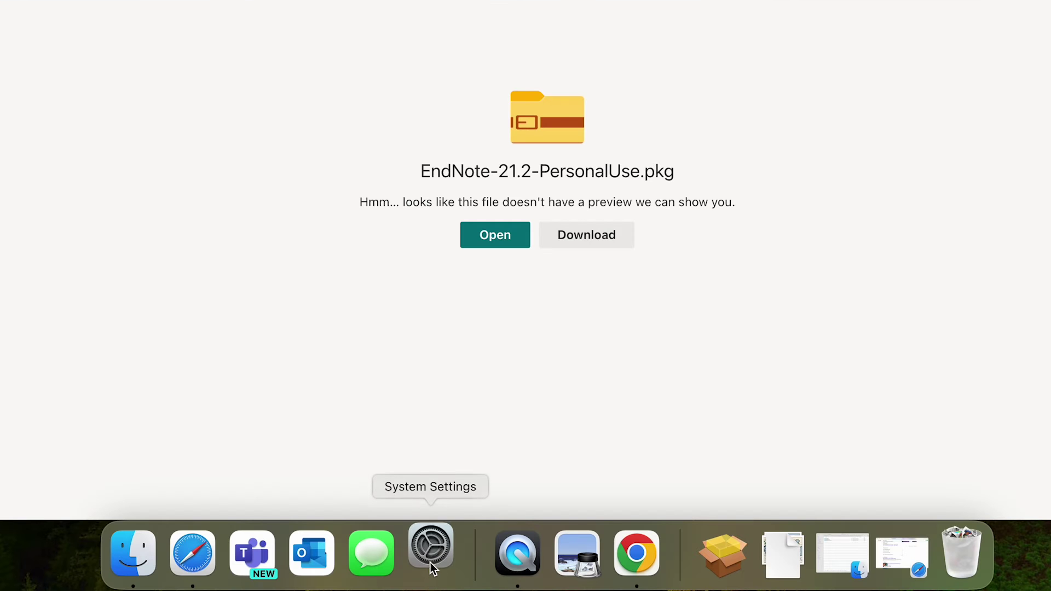
click(431, 551)
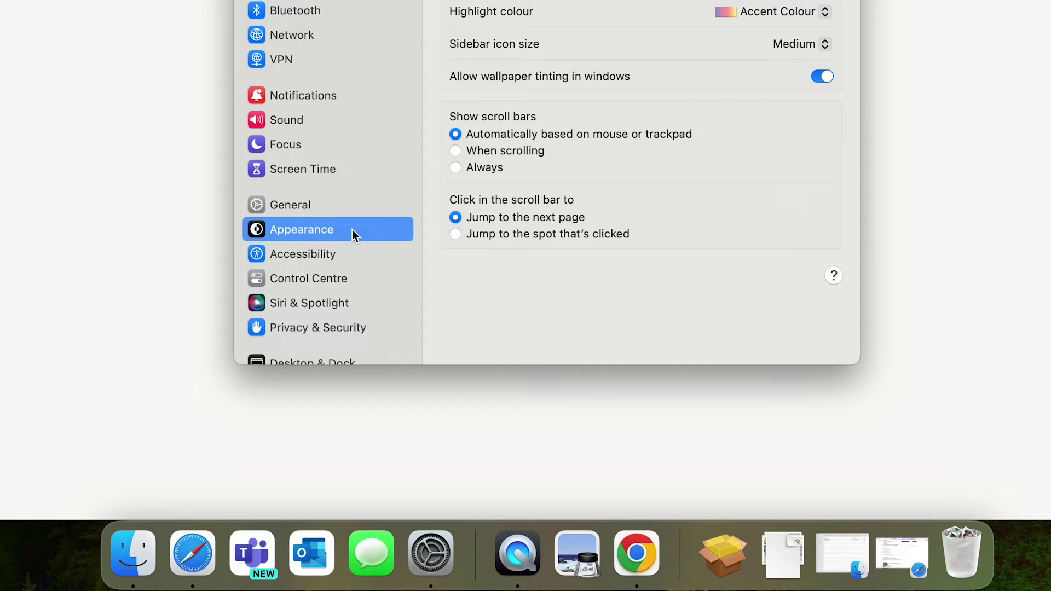
scroll(334, 217, down, 3)
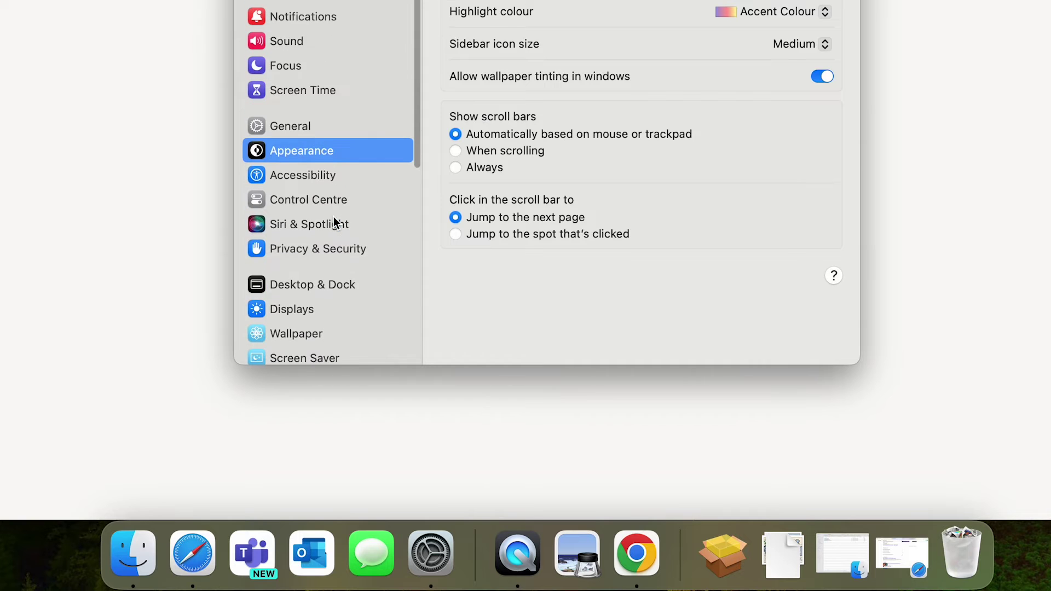
click(328, 252)
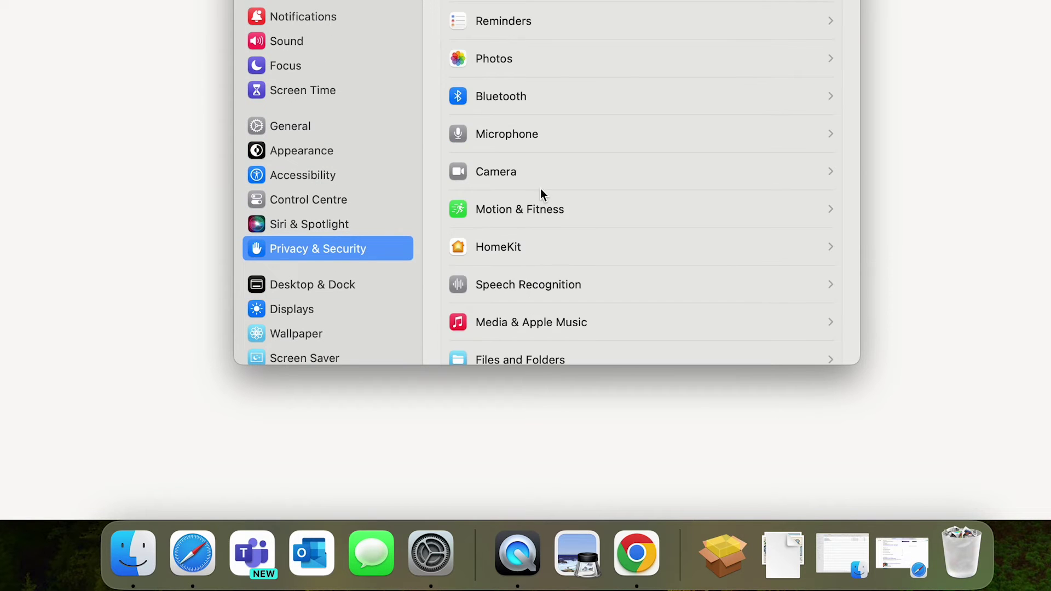
scroll(542, 188, down, 10)
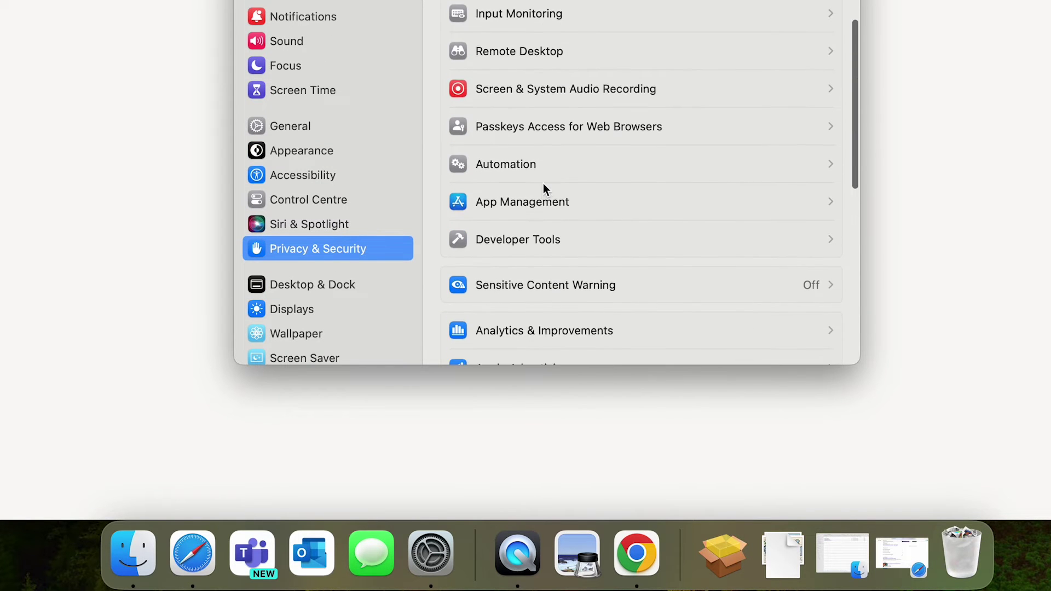
scroll(542, 183, down, 5)
scroll(543, 183, down, 5)
scroll(542, 179, down, 2)
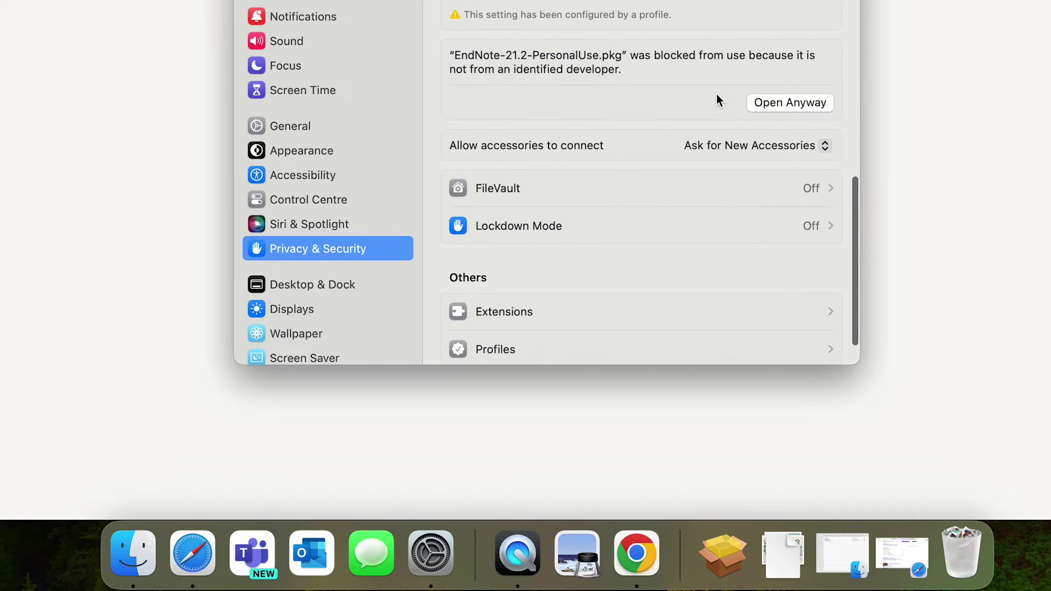
Allow the blocked EndNote package to open anyway, then launch EndNote 21 from Launchpad.
click(784, 104)
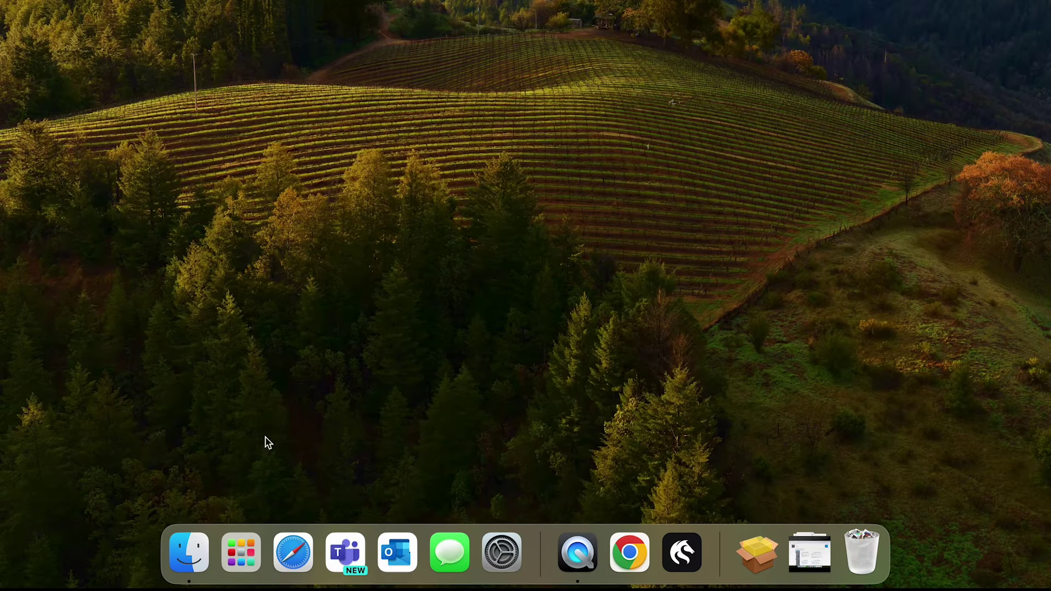
click(243, 559)
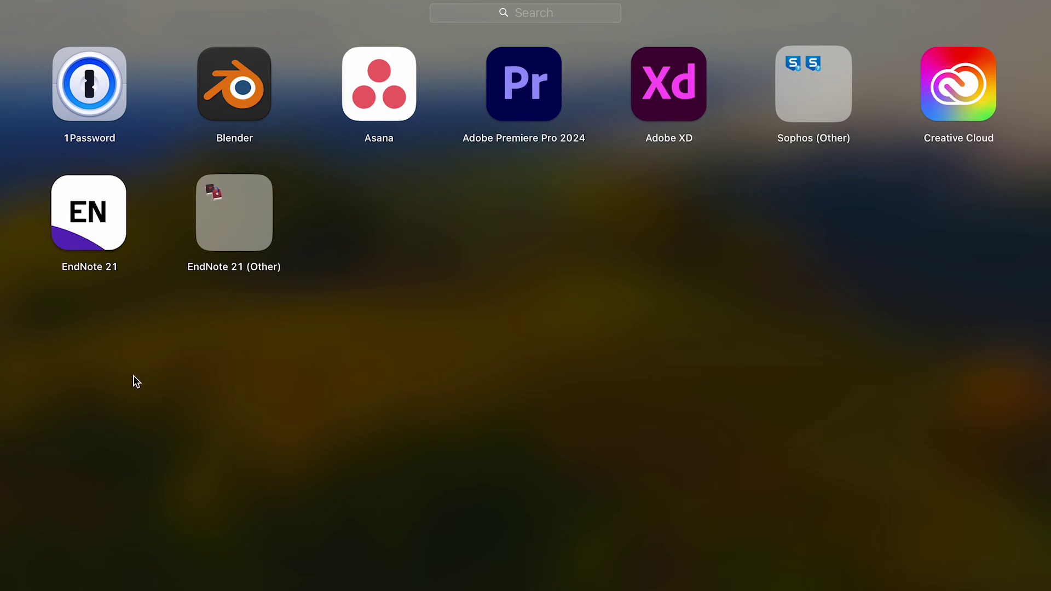
click(95, 200)
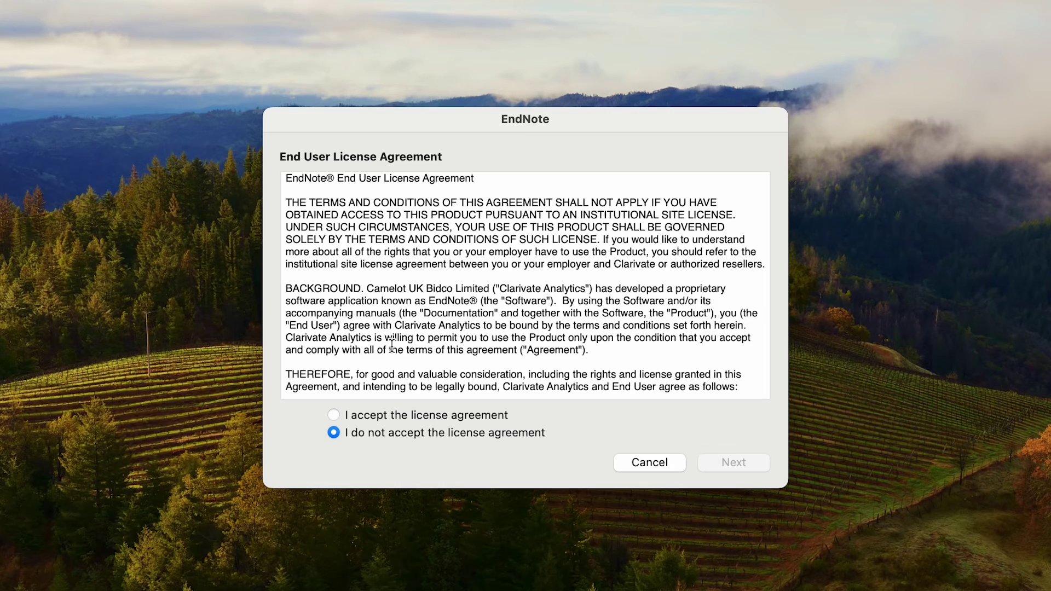
Accept the EndNote licence agreement and dismiss the Google Docs integration notice.
click(466, 414)
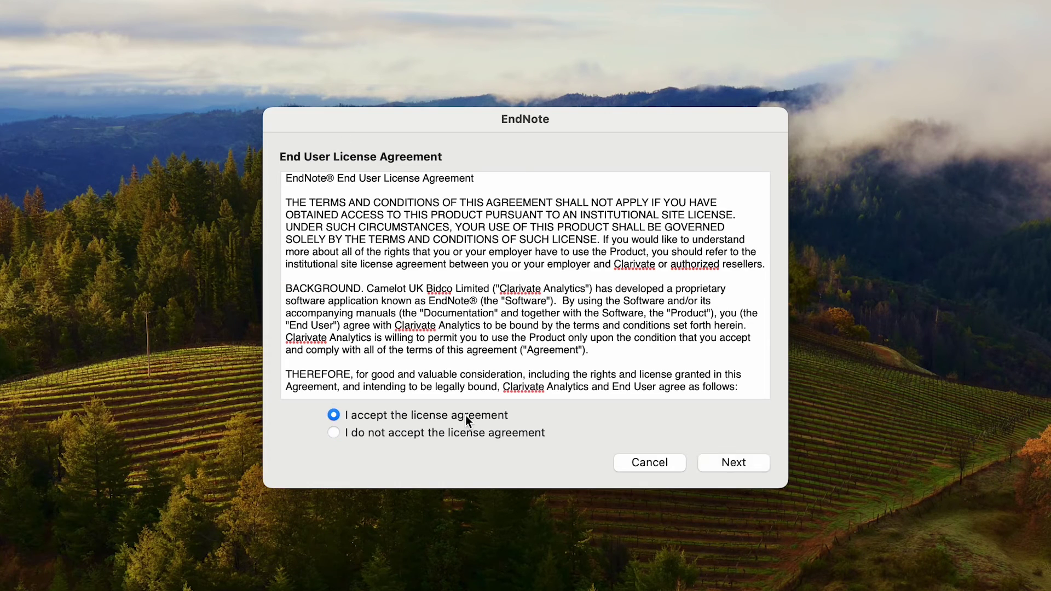
click(735, 463)
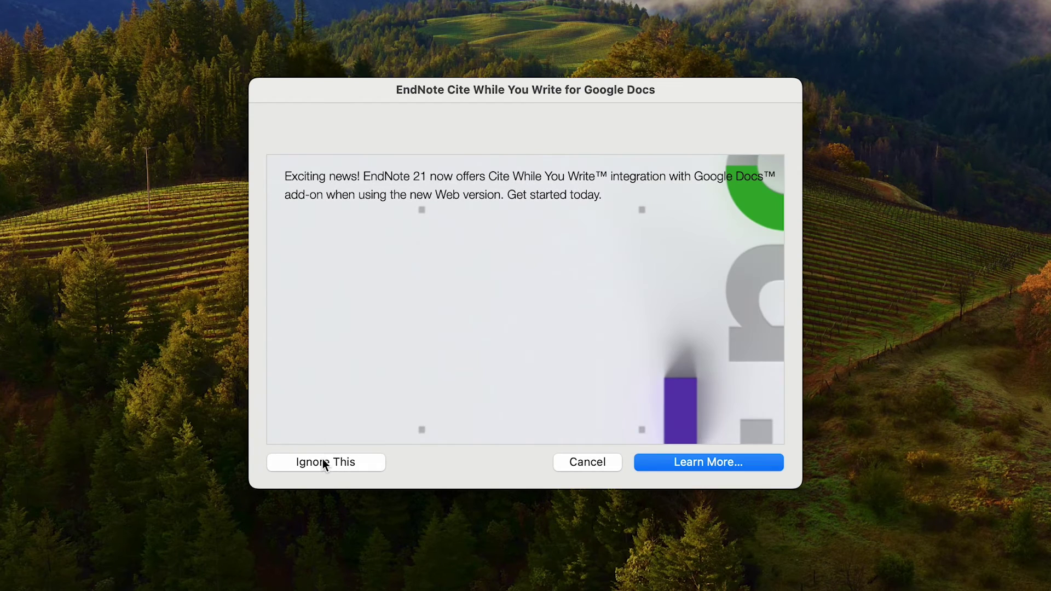
click(322, 462)
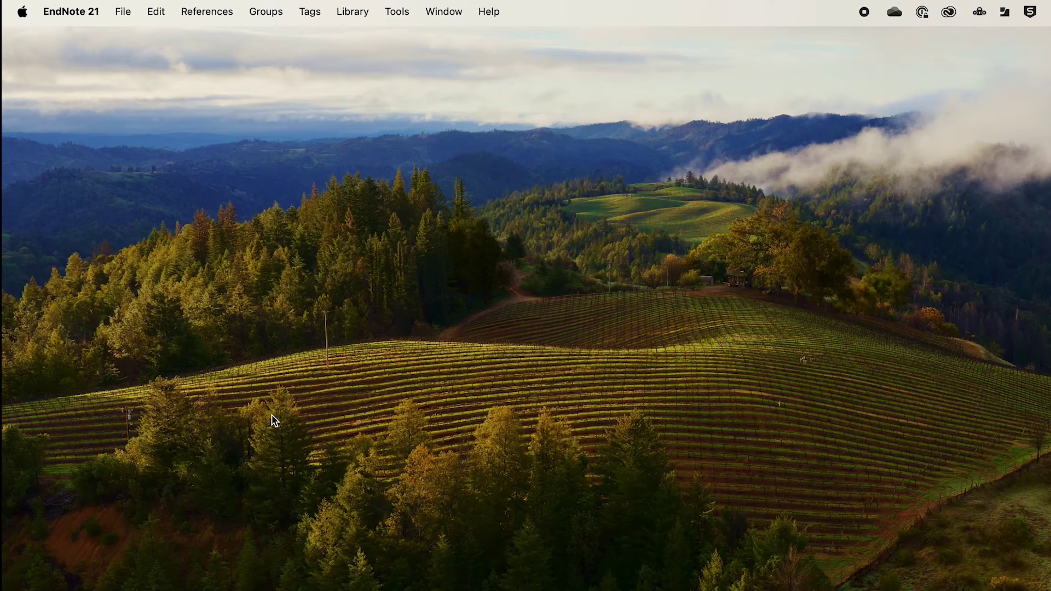
Start a new library from File > New... and delete 'My ' from its default name.
click(121, 12)
click(126, 41)
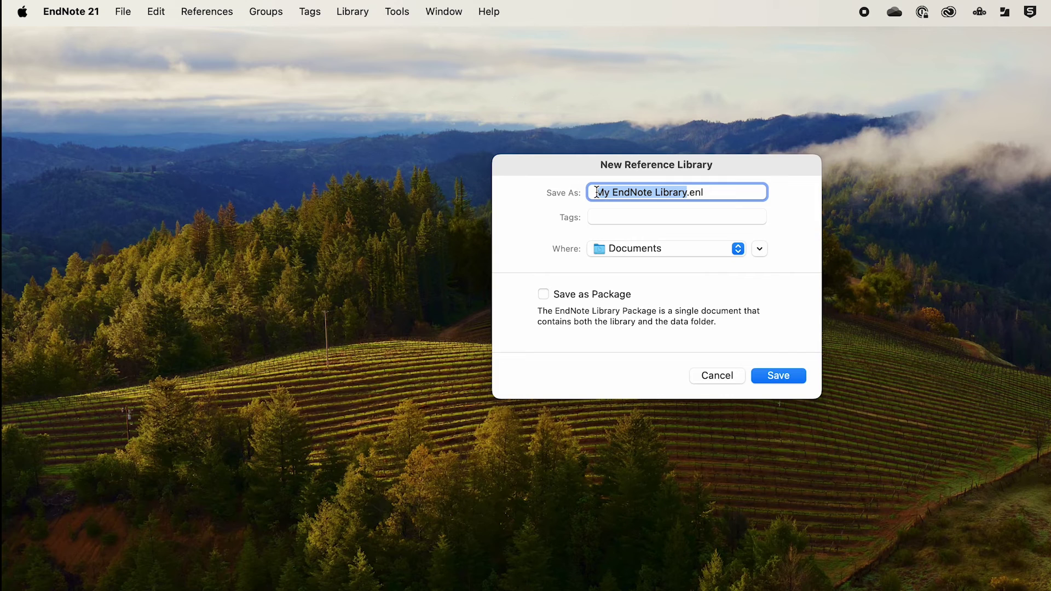
click(606, 192)
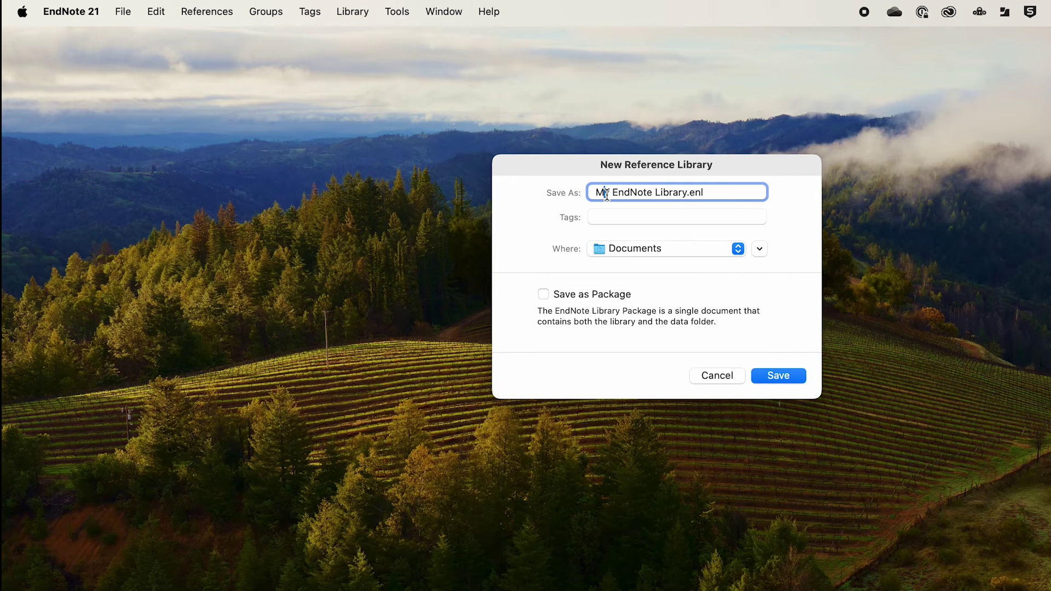
key(Right)
key(BackSpace)
key(BackSpace)
key(BackSpace)
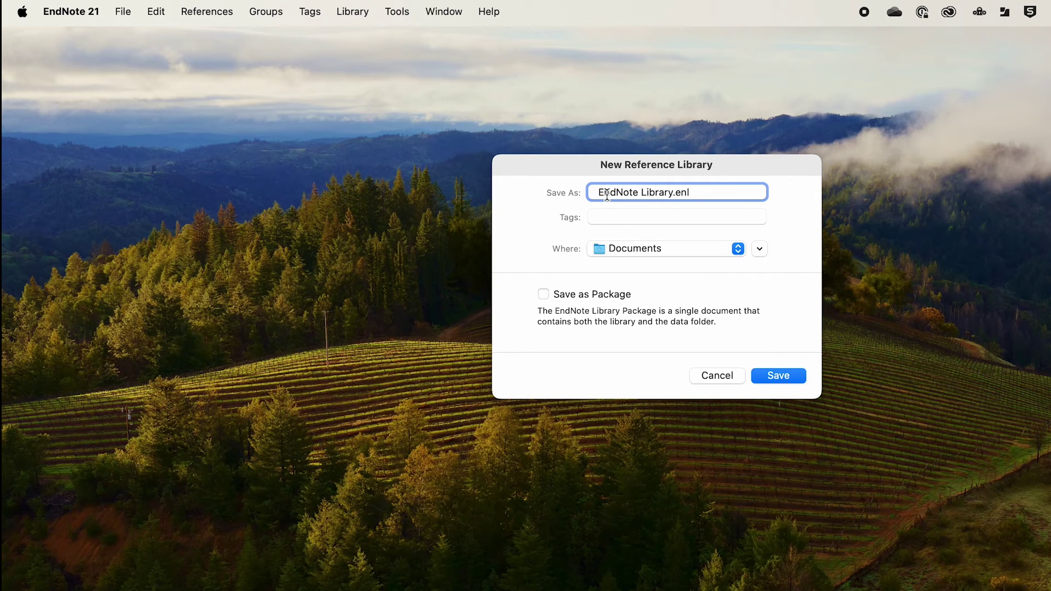